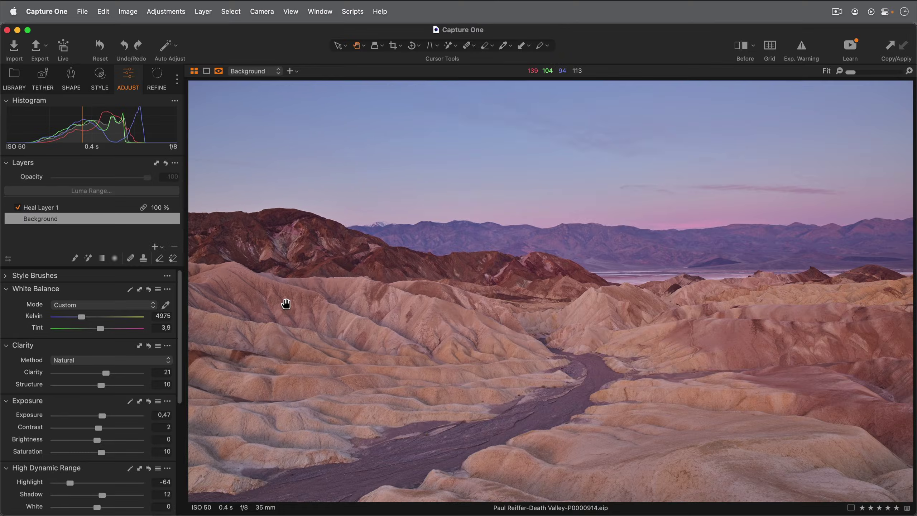
With the Magic Brush, paint over the eroded badland hills to mask them on Adjustment Layer 1.
left_click(88, 258)
left_click_drag(275, 297, 343, 322)
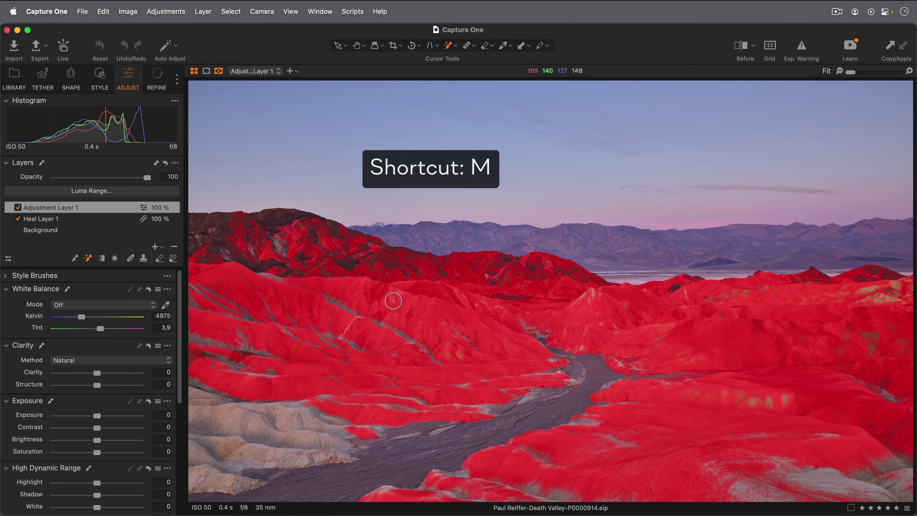
Extend the hill mask over the lower-left hills and along the riverbed, then increase Clarity.
key("m")
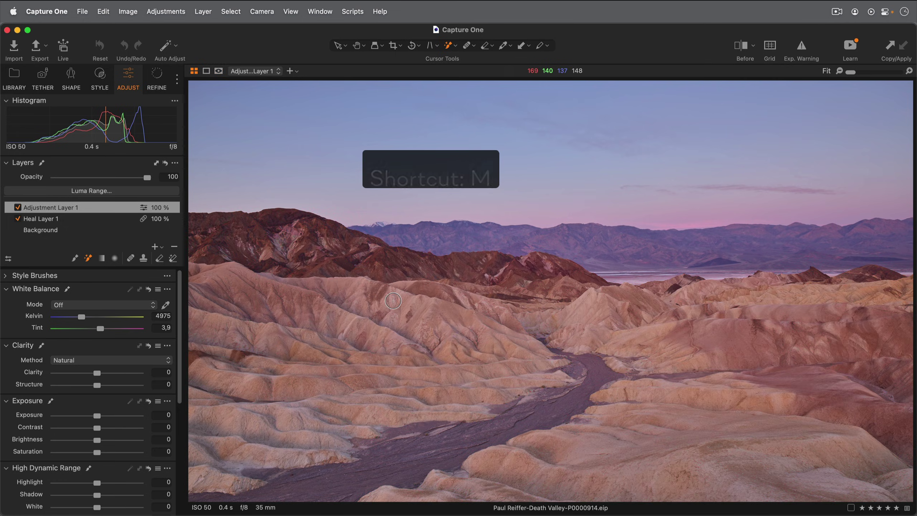
key("m")
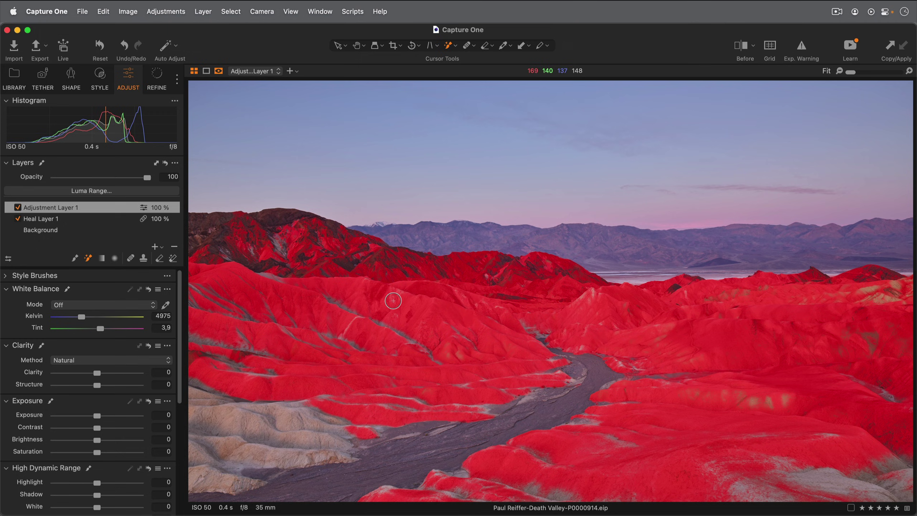
mouse_move(377, 321)
left_mouse_down()
mouse_move(403, 338)
mouse_move(472, 345)
left_mouse_up()
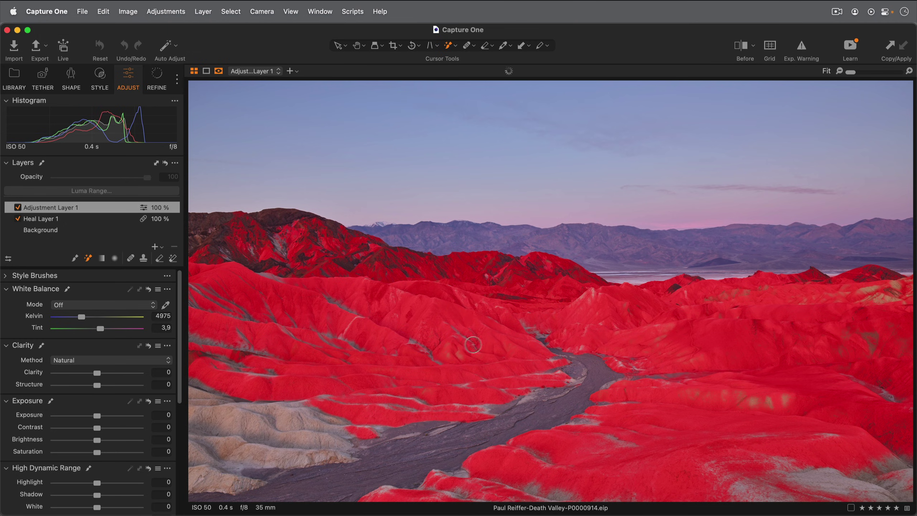
left_click_drag(529, 389, 591, 414)
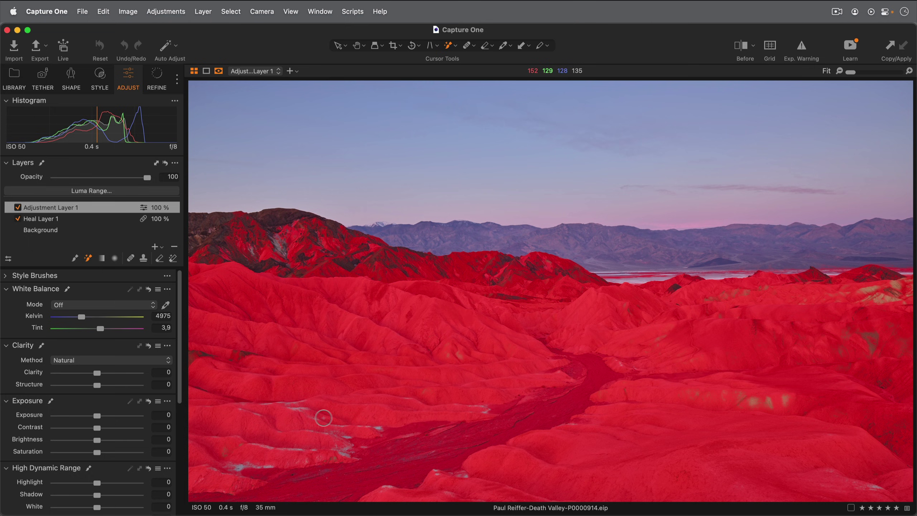
key("m")
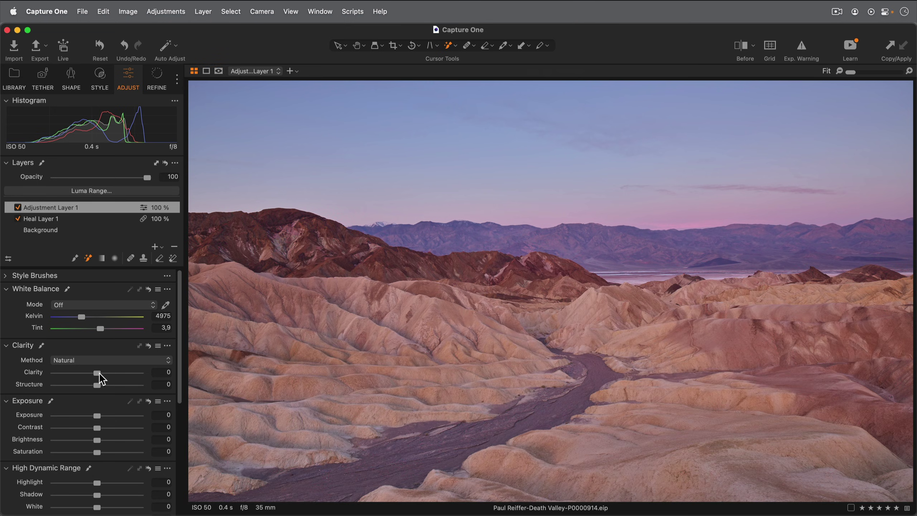
left_click_drag(99, 373, 119, 373)
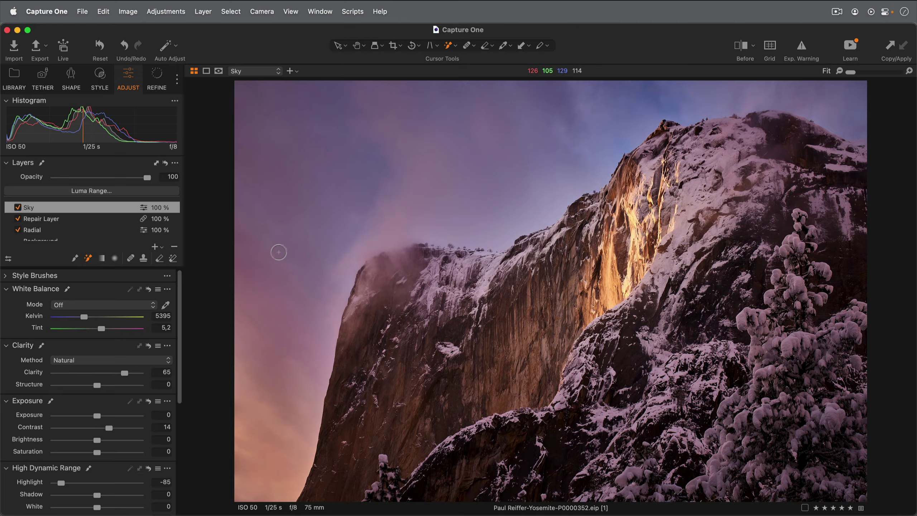
Add a new adjustment layer and mask the glowing firefall with Magic Brush Tolerance 9.
left_click(155, 247)
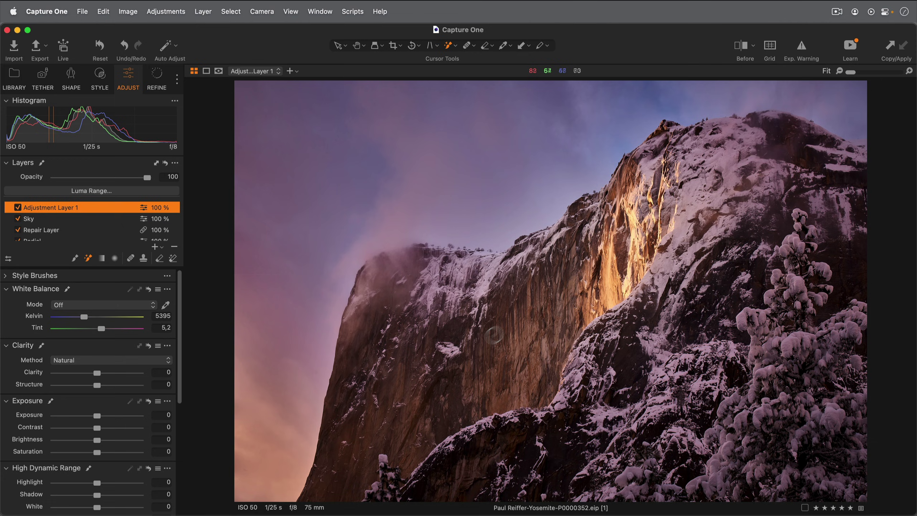
right_click(516, 304)
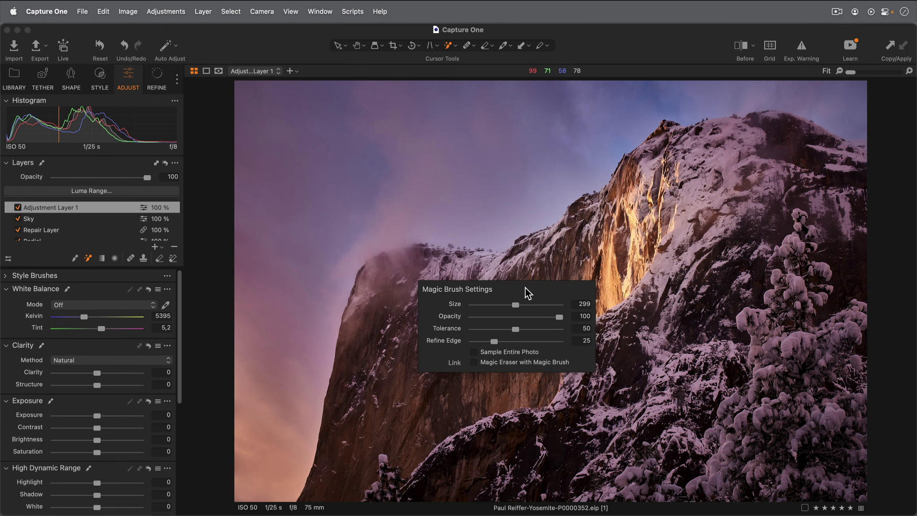
left_click_drag(516, 330, 480, 330)
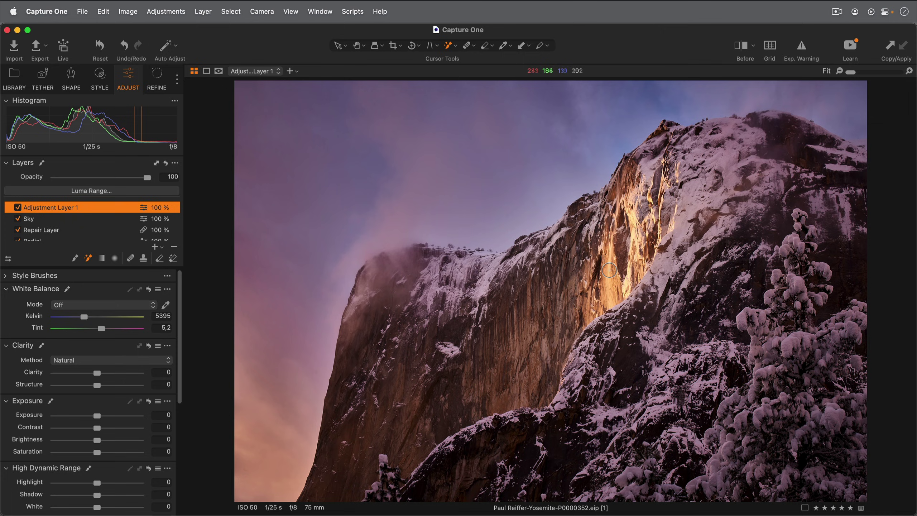
left_click_drag(609, 269, 607, 292)
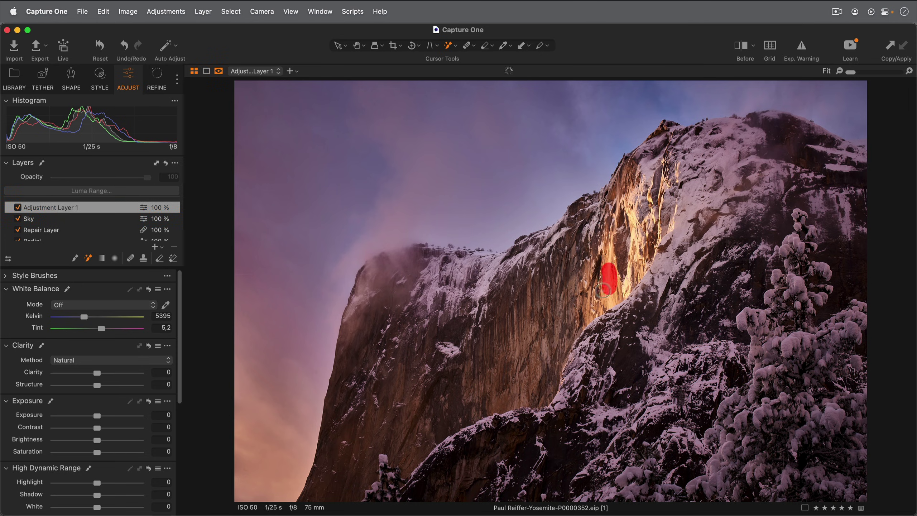
Raise the Magic Brush Tolerance and widen the mask over the cliff's rock face.
right_click(568, 289)
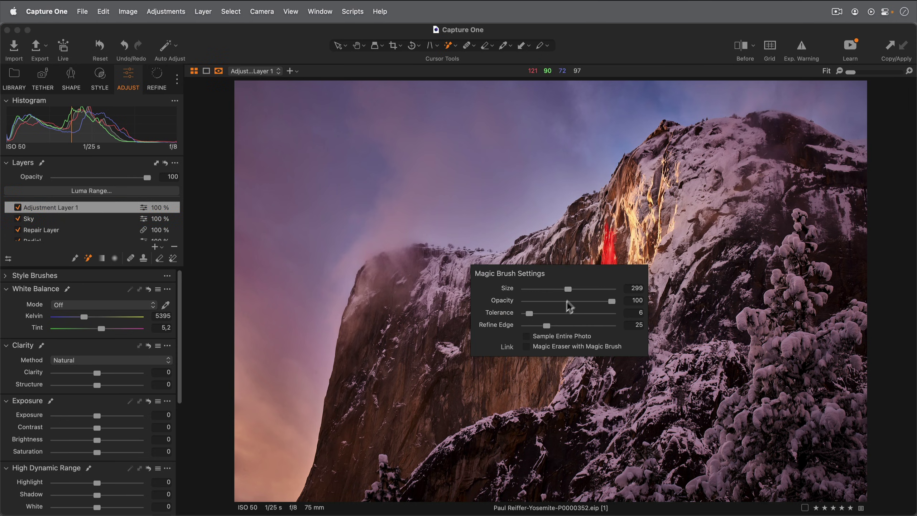
left_click_drag(534, 313, 592, 313)
left_click_drag(591, 252, 552, 291)
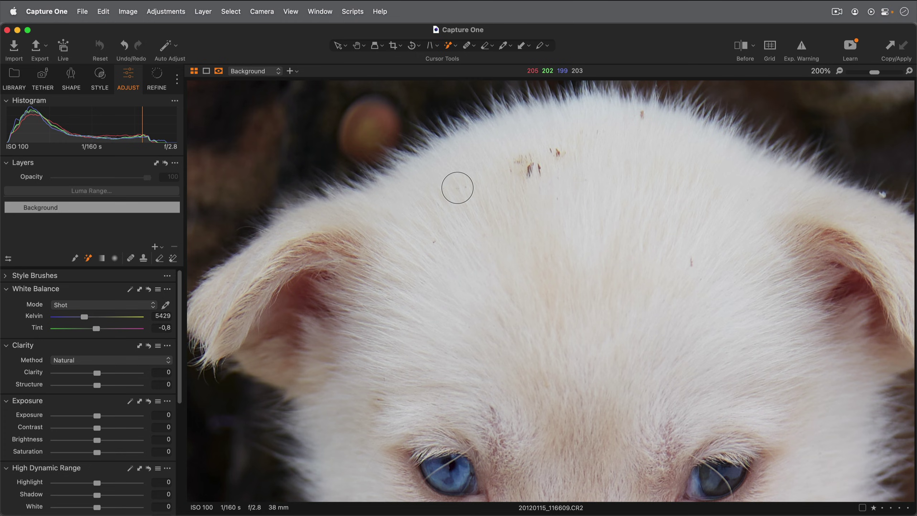
Mask the puppy's white fur with Refine Edge 14, then raise Refine Edge to 49.
right_click(458, 187)
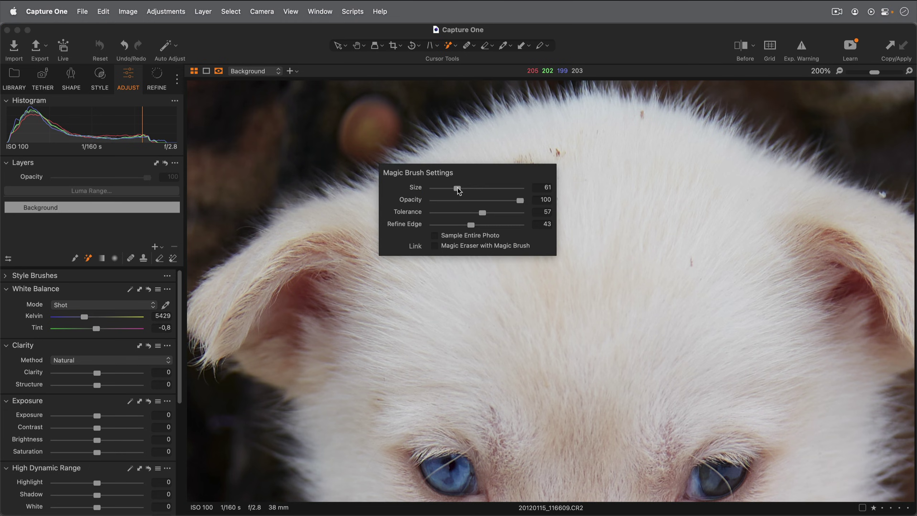
left_click_drag(472, 225, 447, 225)
left_click_drag(513, 141, 441, 193)
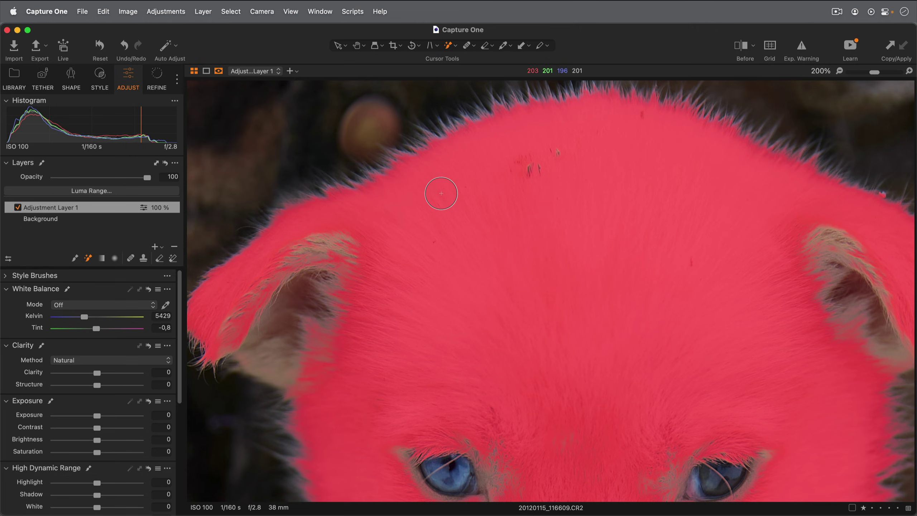
right_click(441, 193)
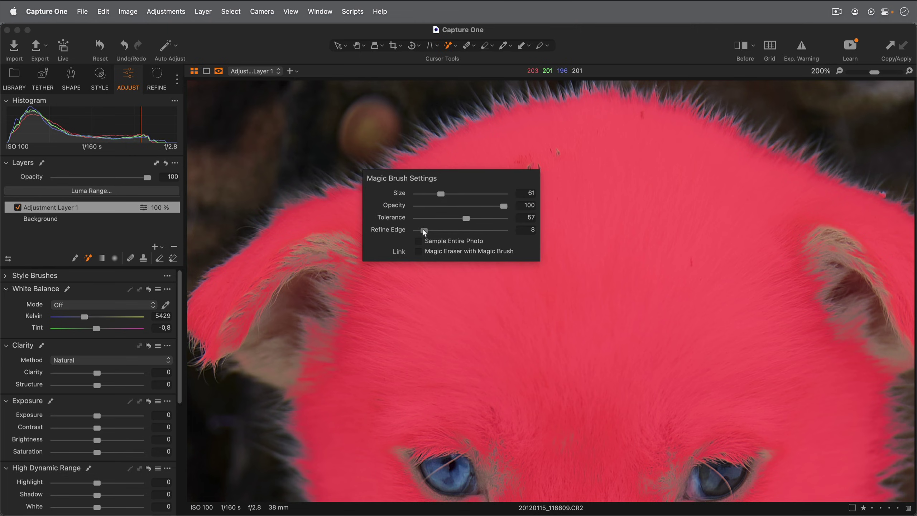
left_click_drag(426, 230, 474, 230)
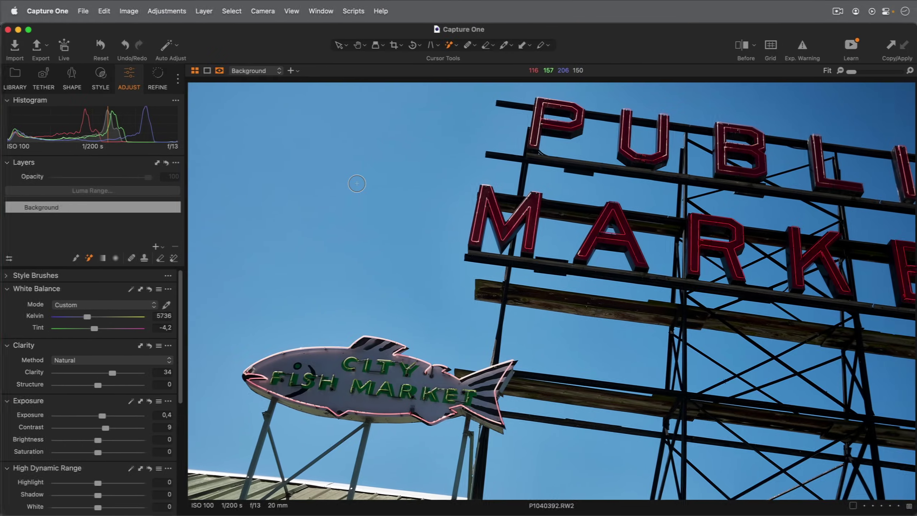
Mask the blue sky behind the market signs on a new layer, filling the remaining sky.
right_click(357, 186)
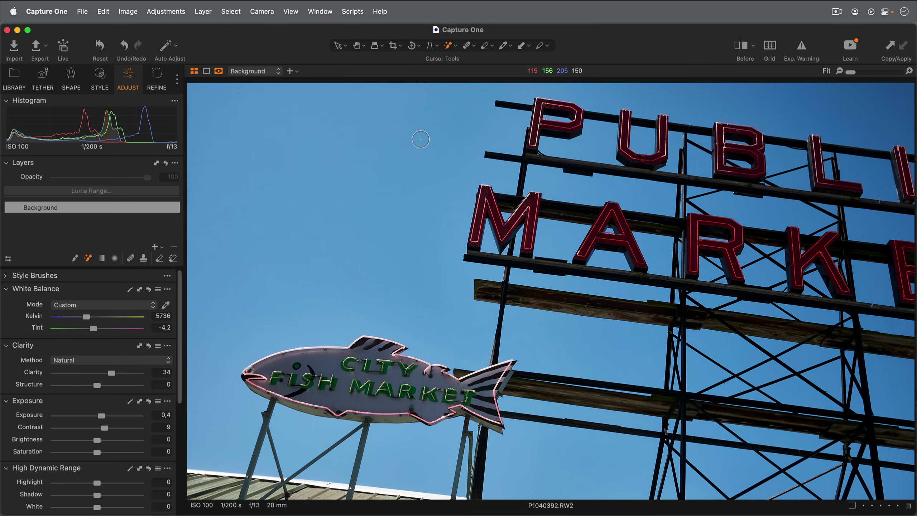
left_click_drag(420, 139, 397, 159)
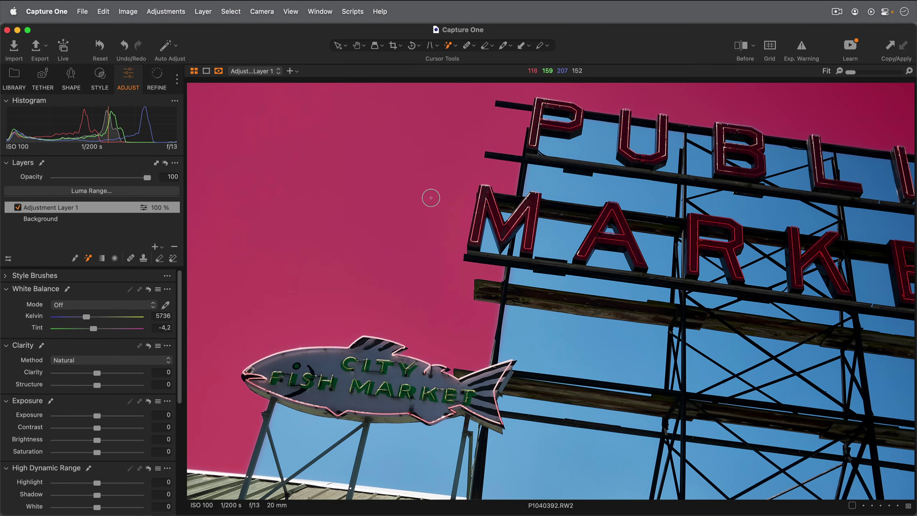
right_click(430, 197)
left_click(541, 337)
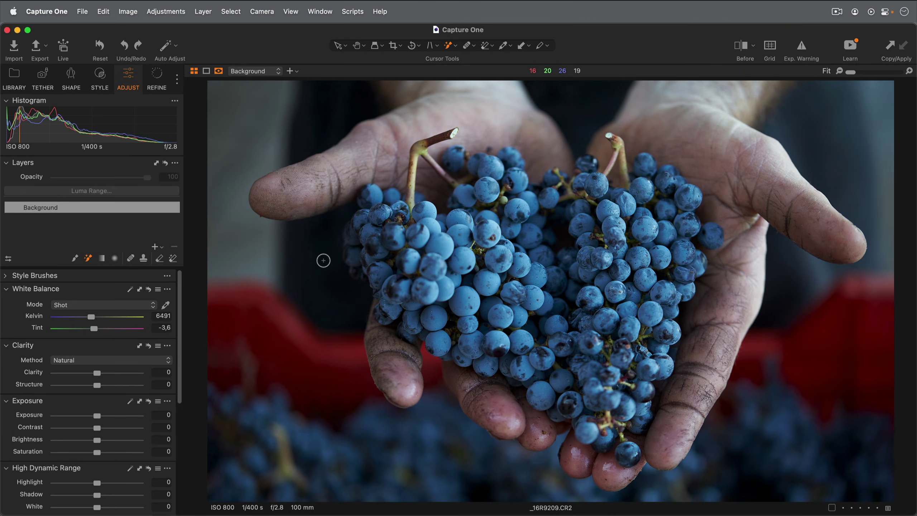
Enable Sample Entire Photo and mask every blue grape with a single Magic Brush click.
right_click(323, 260)
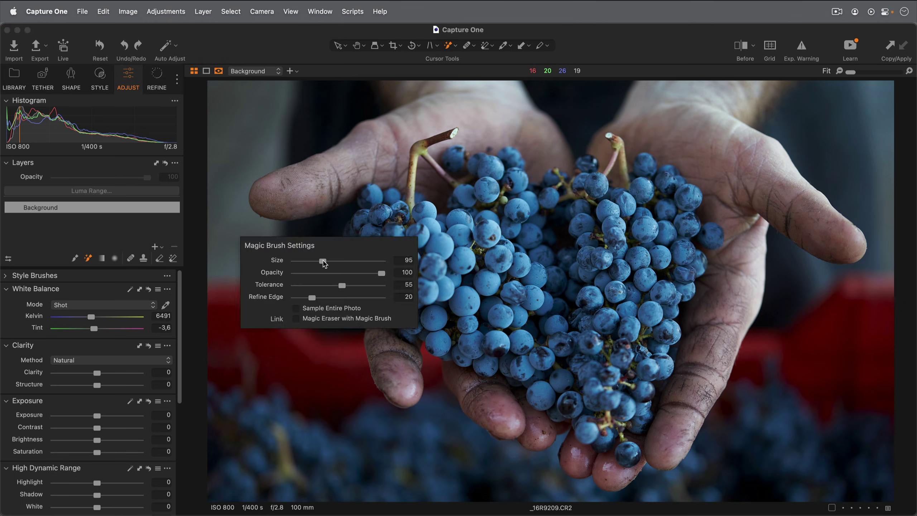
left_click(296, 309)
left_click(441, 249)
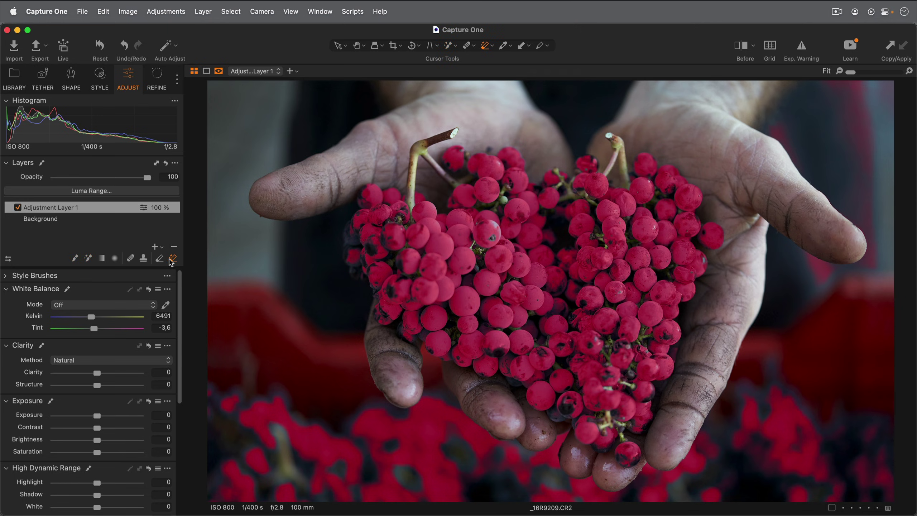
Set Magic Eraser Tolerance to 74 and Refine Edge to 41, then erase the lower-left background grapes.
right_click(336, 367)
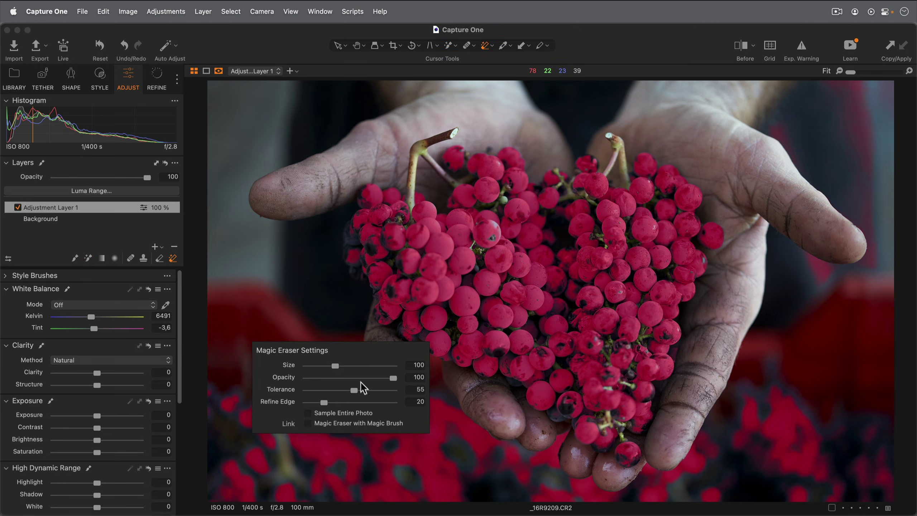
left_click_drag(354, 390, 378, 390)
left_click_drag(324, 402, 342, 402)
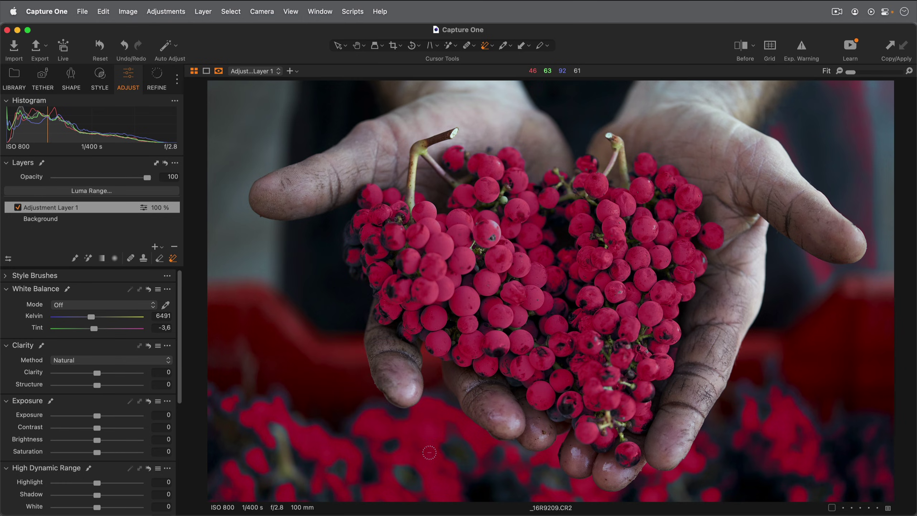
left_click_drag(431, 456, 414, 433)
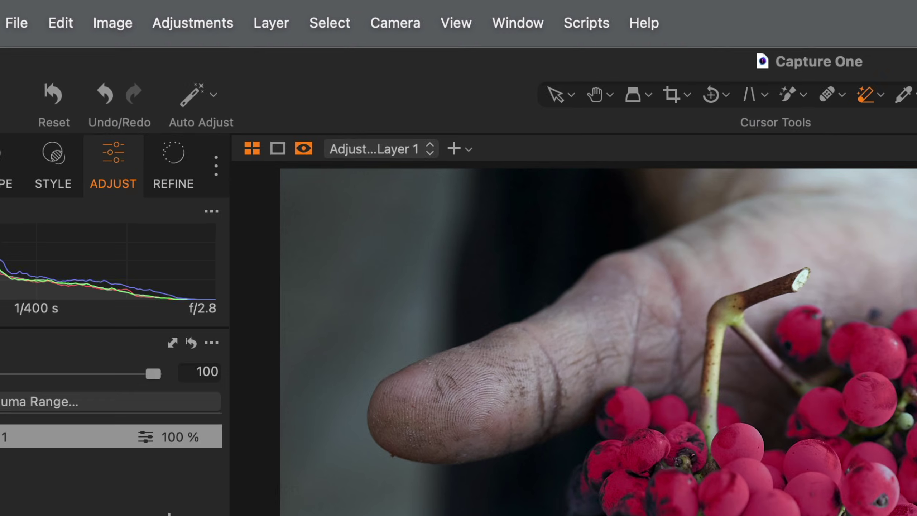
View the grapes mask in grayscale and erase the stray bright patch on the right hand.
left_click(303, 148)
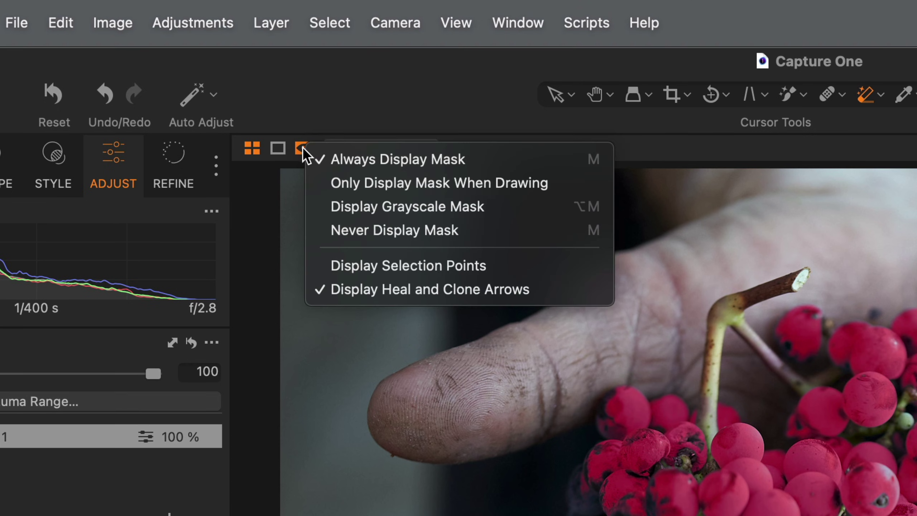
left_click(322, 213)
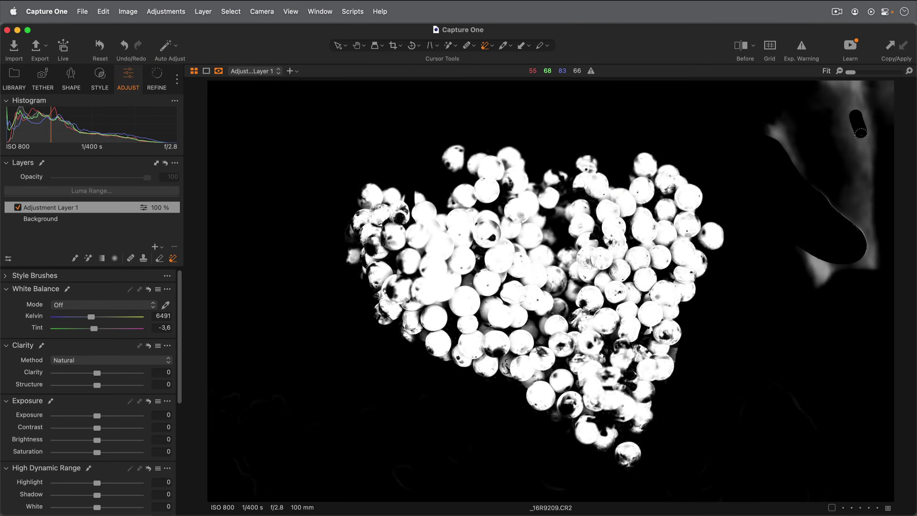
left_click(861, 135)
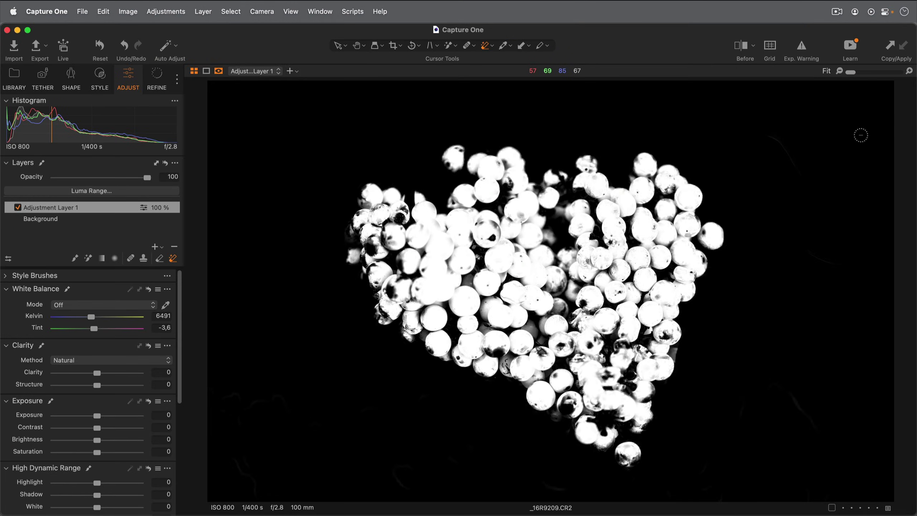
key("alt+m")
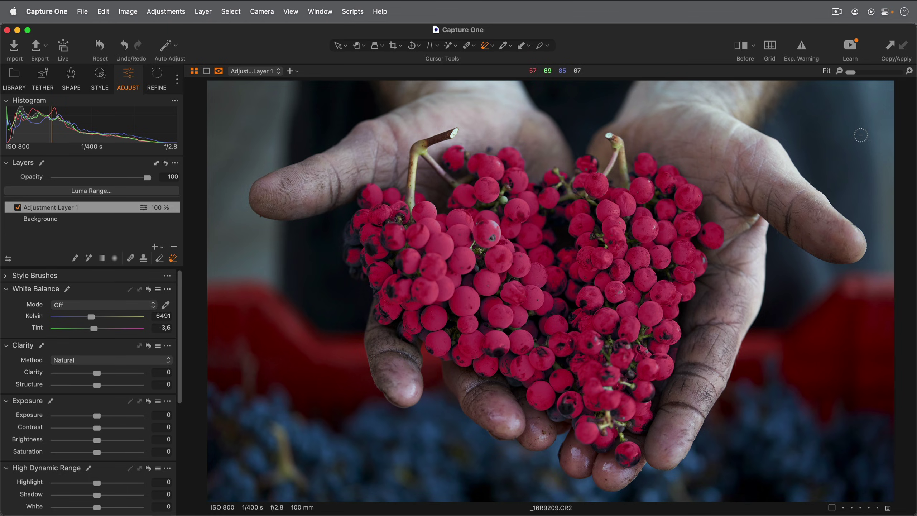
Turn on Link: Magic Eraser with Magic Brush in the Magic Eraser Settings.
right_click(555, 229)
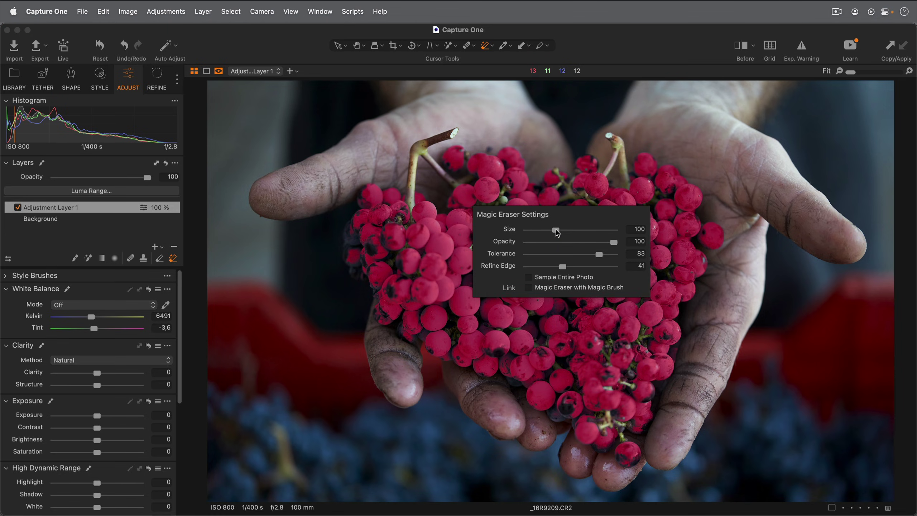
left_click(528, 288)
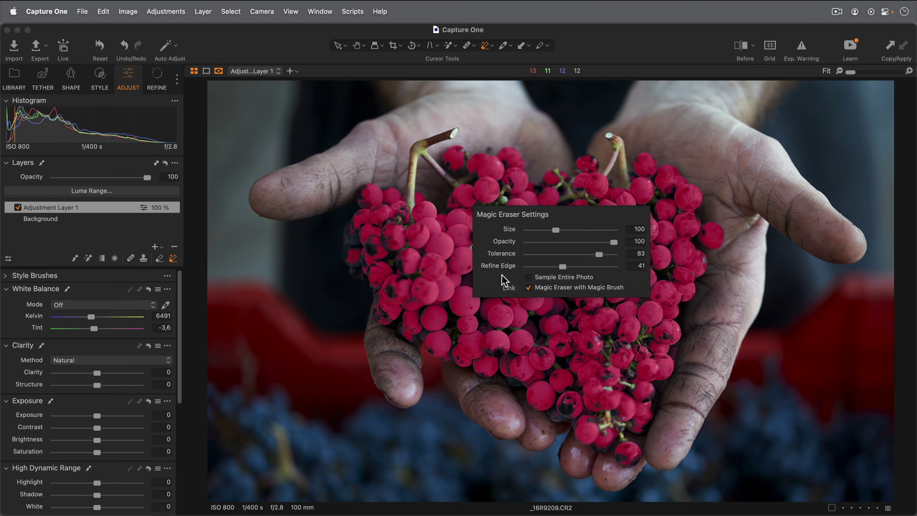